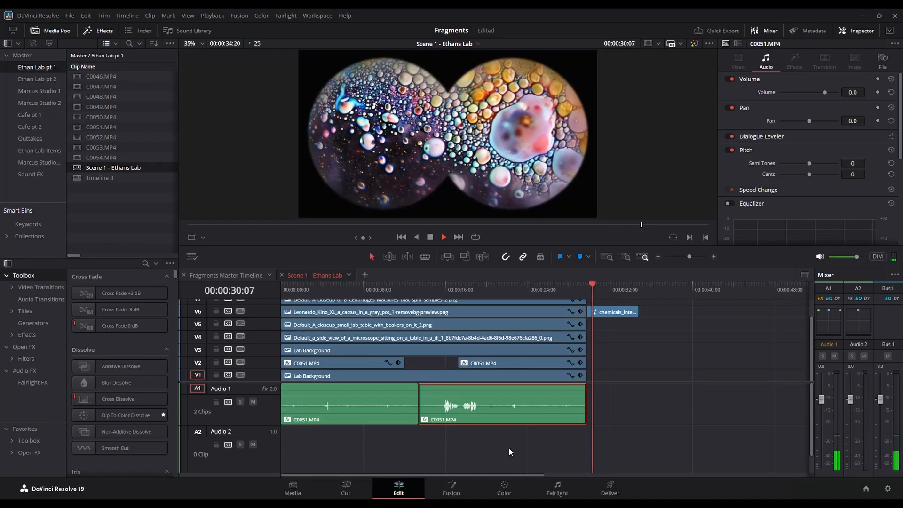
Halt Edit page timeline playback at 00:00:30:08.
key("space")
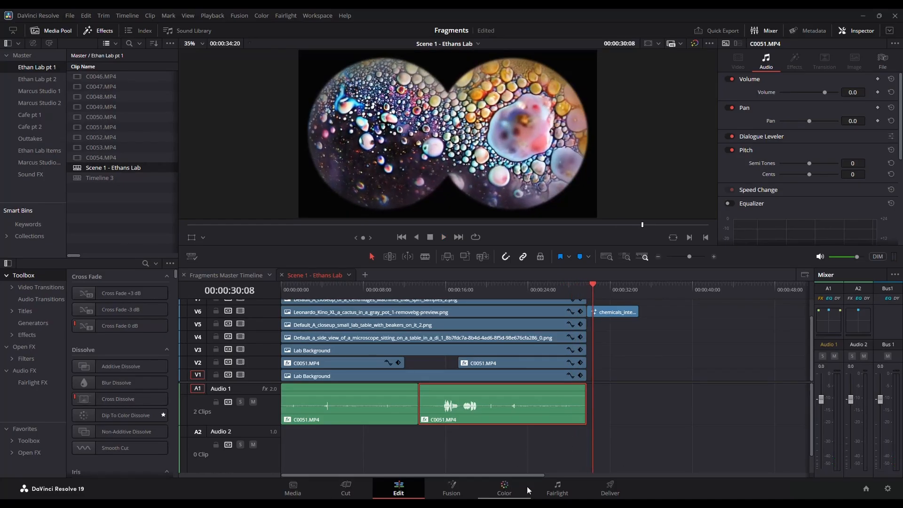
On the Fairlight page, mark an In point at 00:00:09:14 and an Out point at 00:00:14:15.
left_click(557, 493)
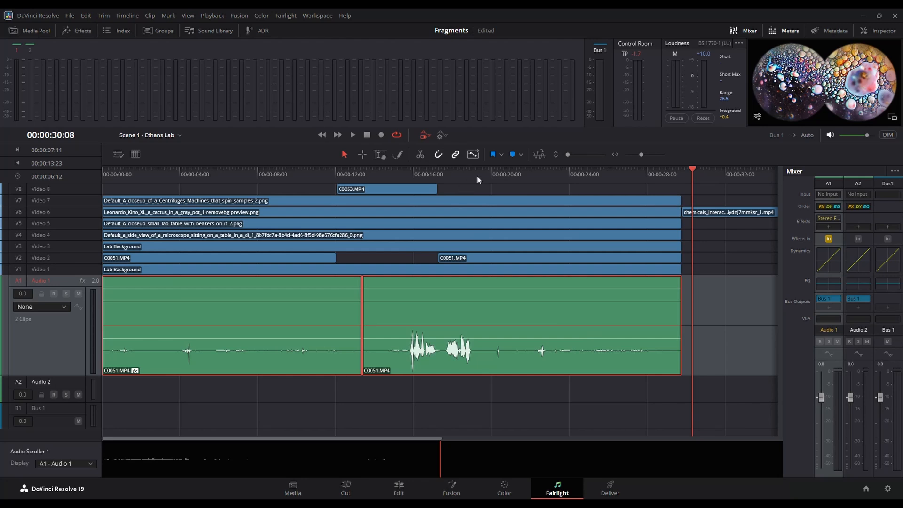
left_click(290, 178)
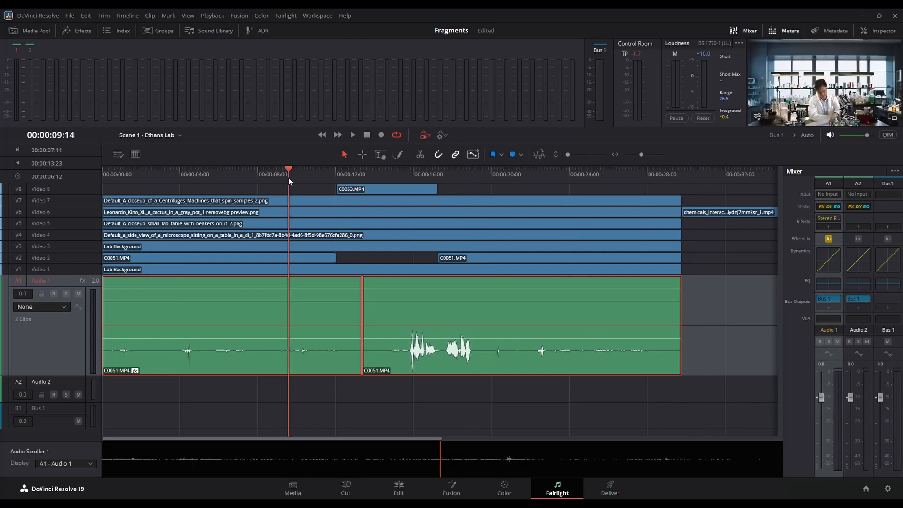
key("i")
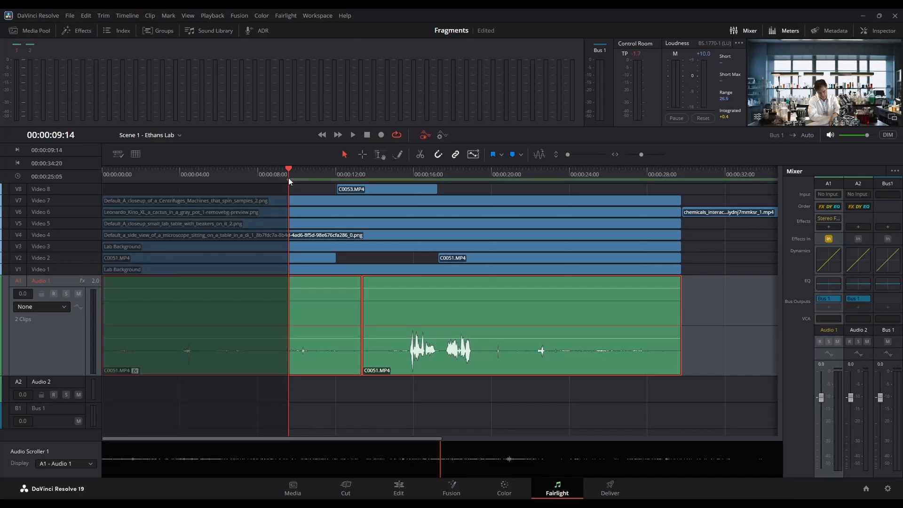
key("space")
left_click(387, 175)
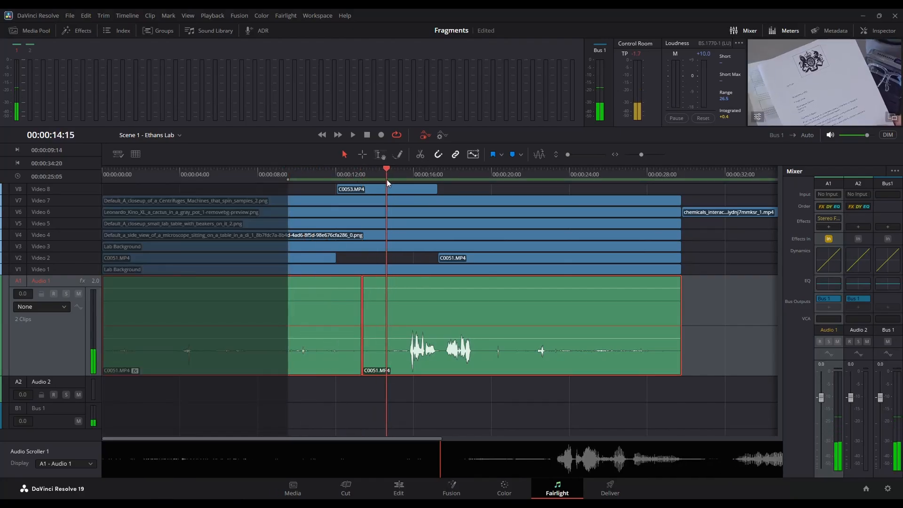
key("o")
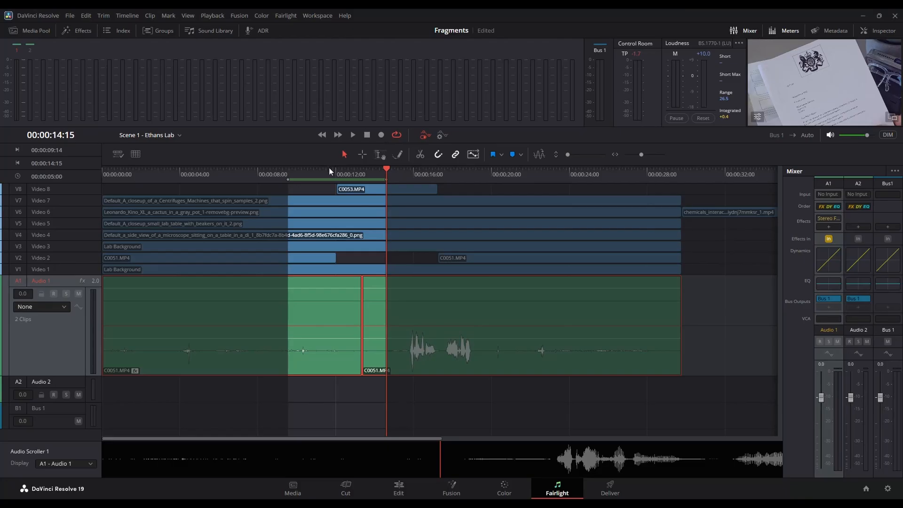
Loop-play the marked range from its In point, then select the Audio 1 track.
left_click(291, 174)
key("space")
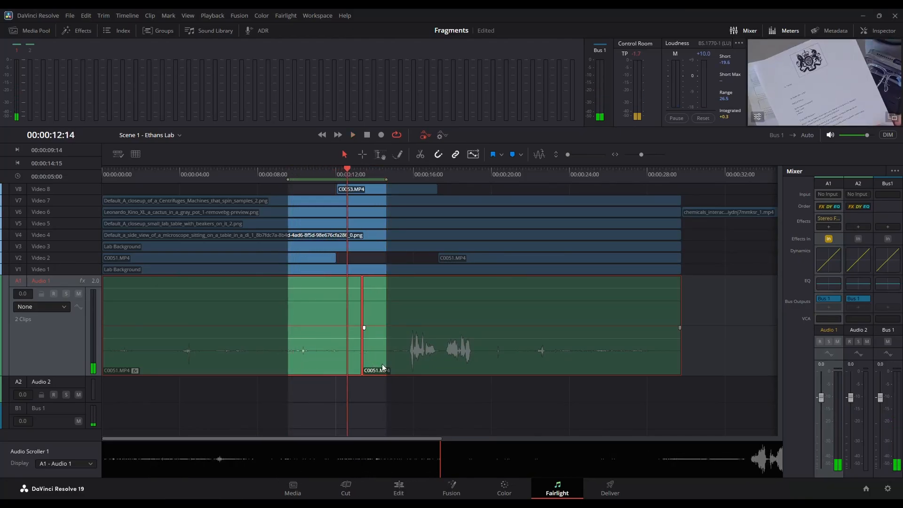
key("space")
left_click(47, 340)
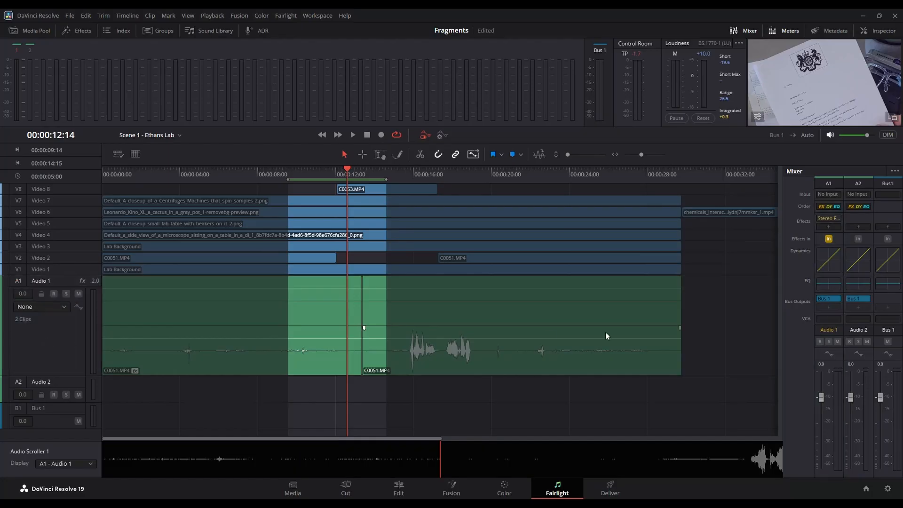
left_click(73, 341)
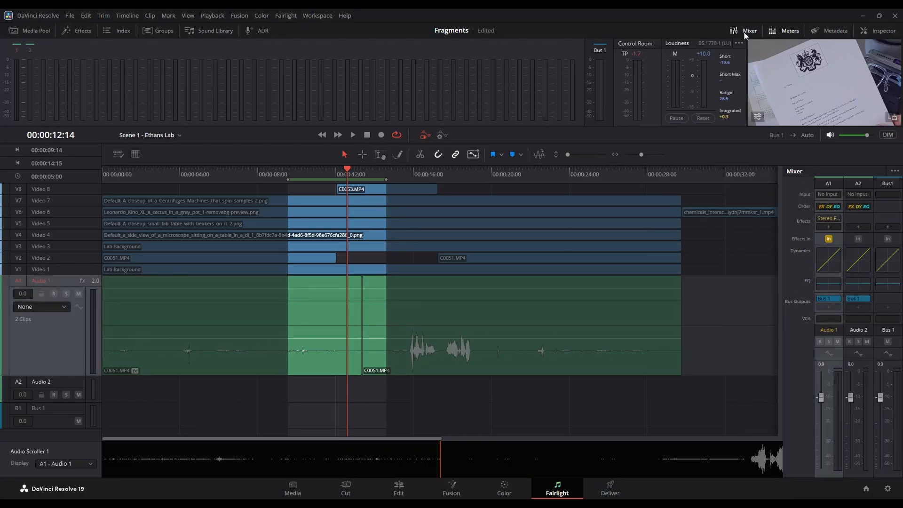
Add Restoration > Noise Reduction to the Audio 1 mixer effects slot and move its window aside.
left_click(829, 228)
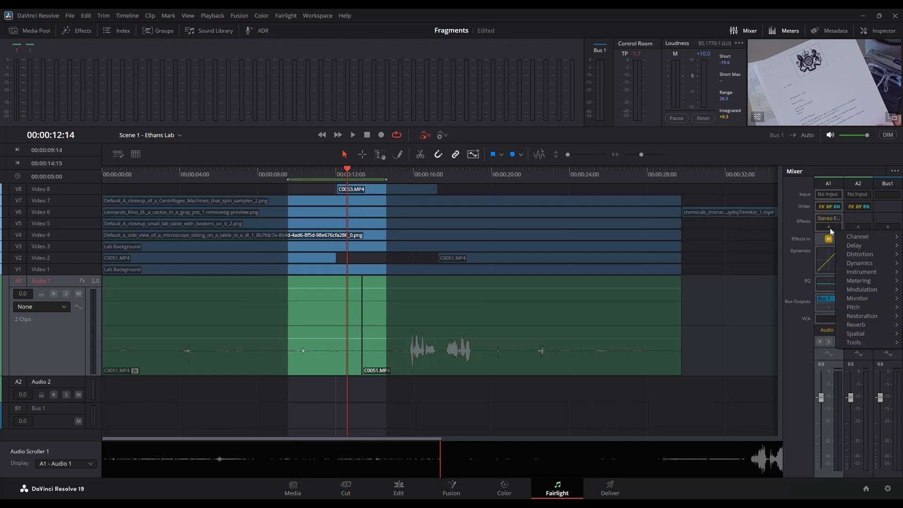
mouse_move(858, 314)
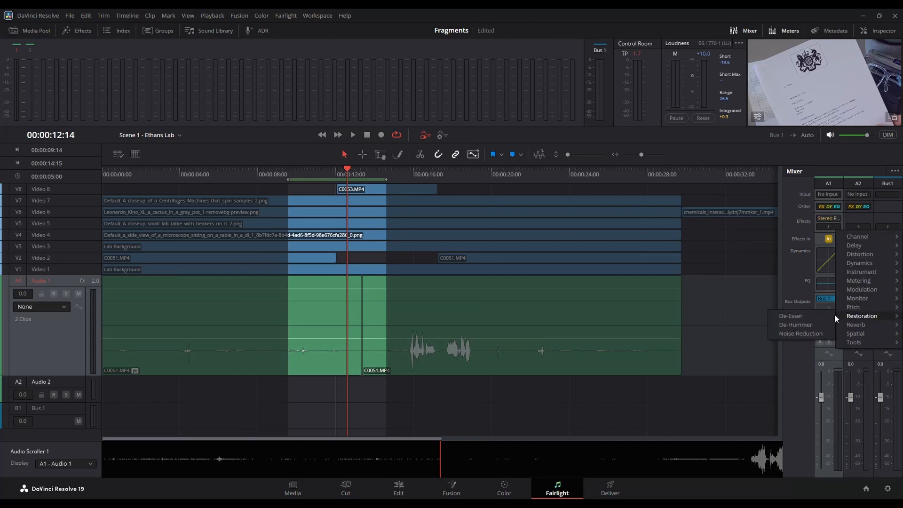
left_click(815, 334)
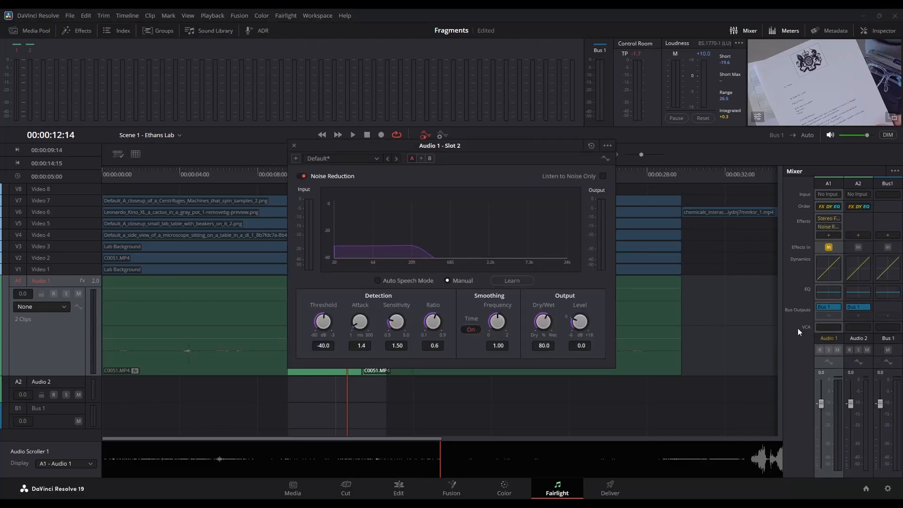
left_click_drag(357, 146, 442, 71)
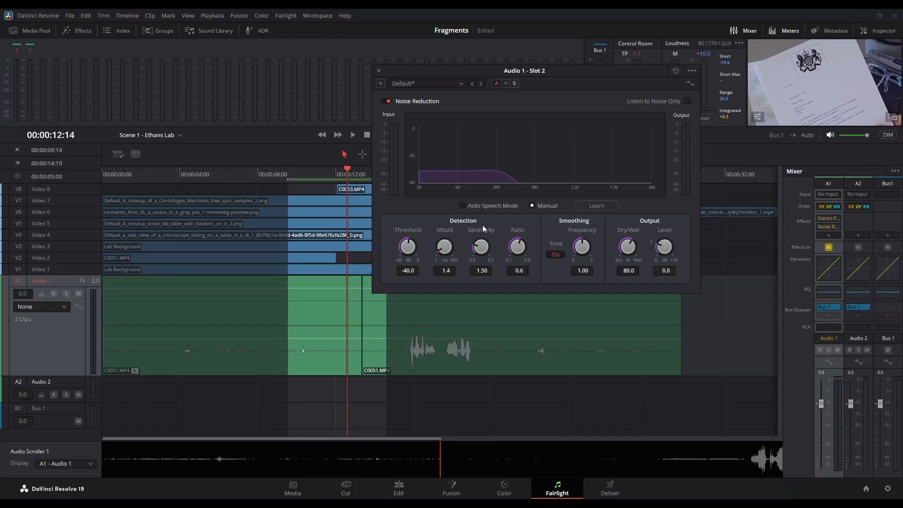
Play the range, bypassing Noise Reduction and re-enabling it to compare the dialogue.
key("space")
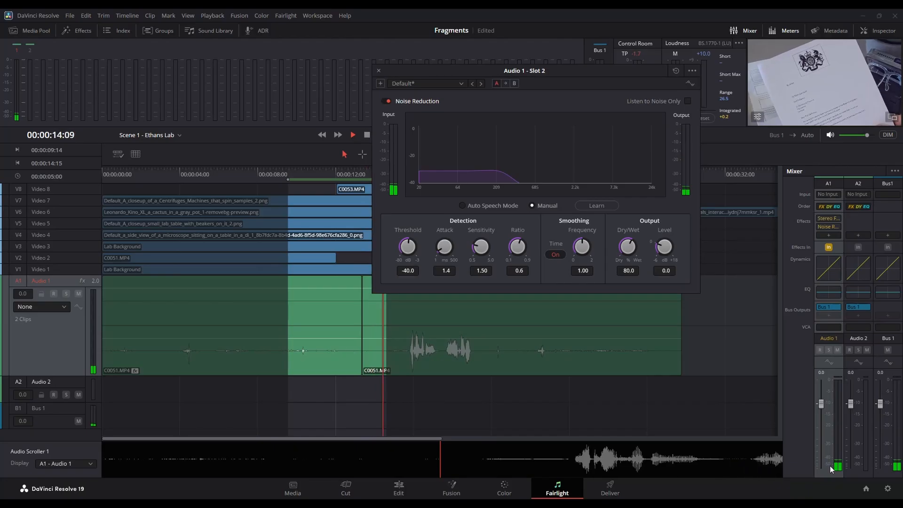
left_click(386, 101)
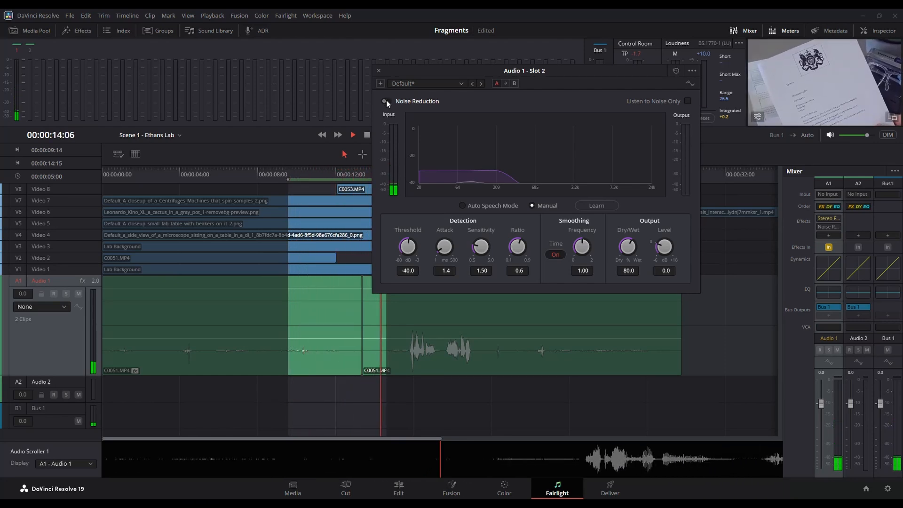
left_click(385, 100)
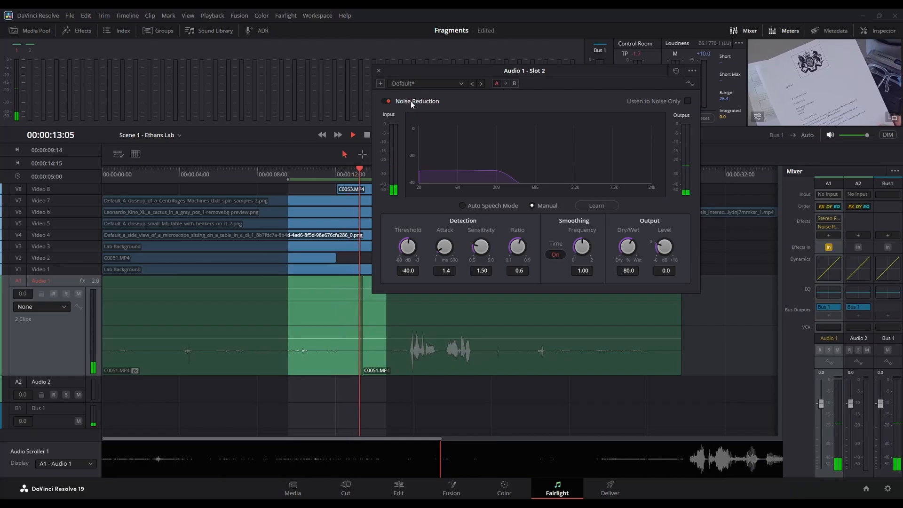
key("space")
Extend the range end to 00:00:19:18, switch to Auto Speech Mode, and bypass Noise Reduction while playing.
left_click_drag(456, 71, 577, 26)
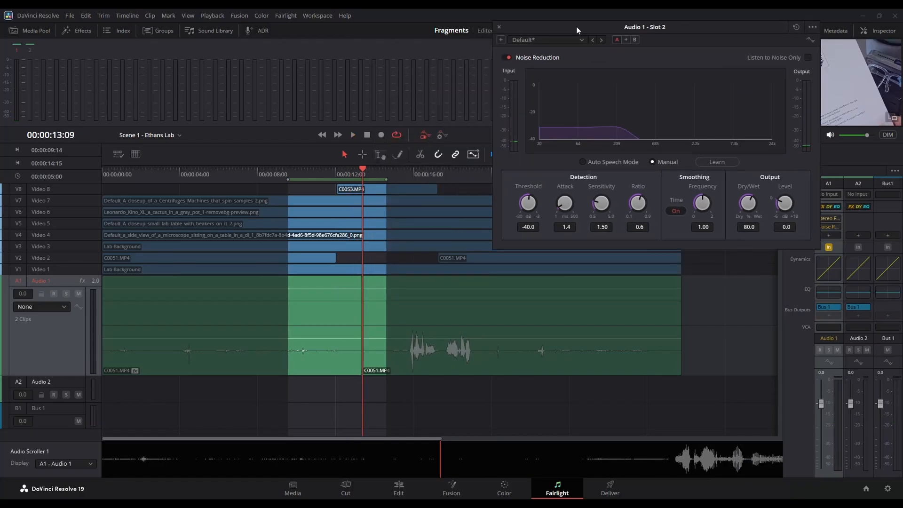
left_click_drag(387, 179, 486, 179)
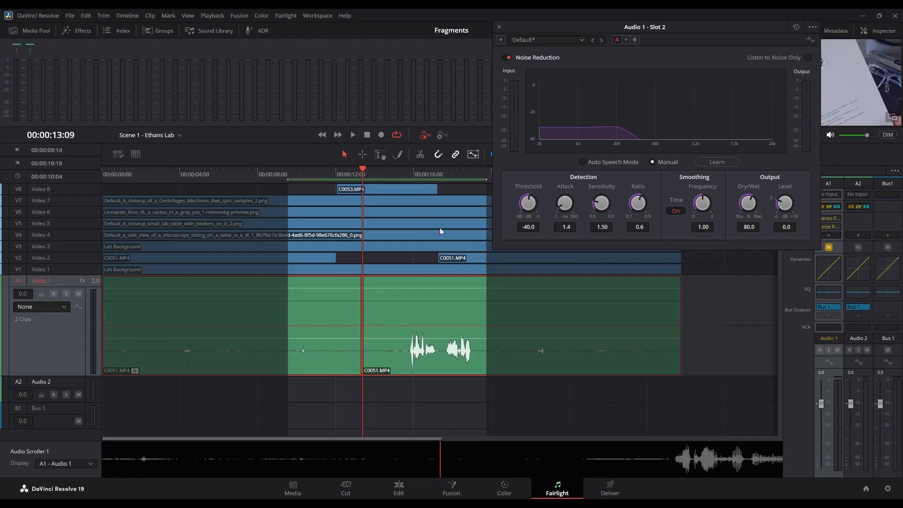
key("space")
left_click(583, 162)
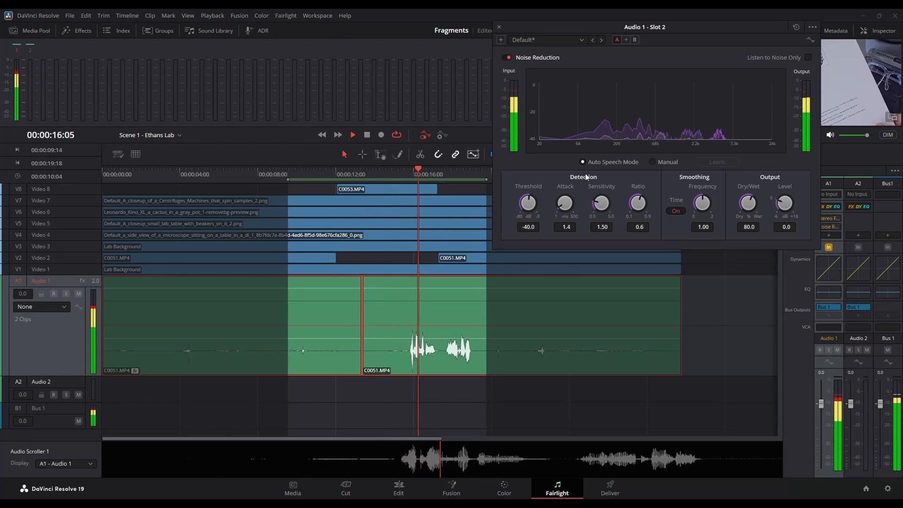
left_click(507, 56)
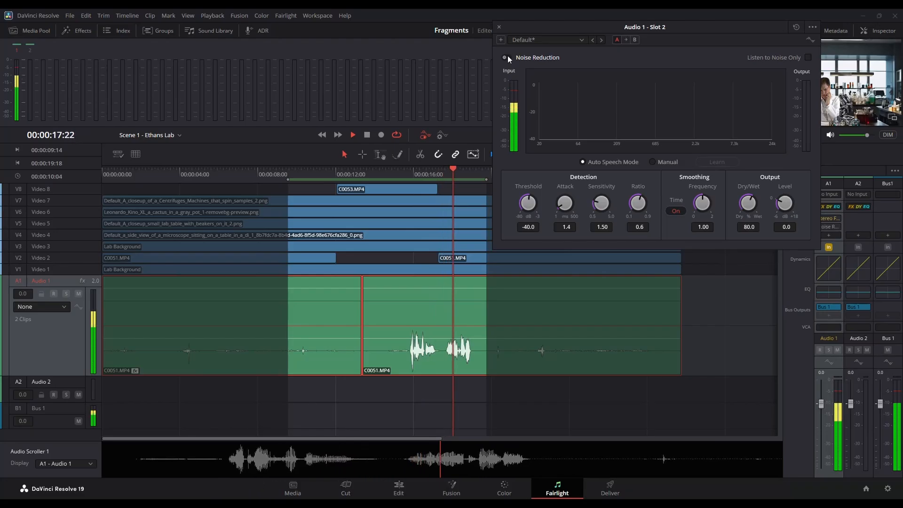
Re-enable Noise Reduction and shorten the play range to end at 00:00:14:03.
left_click(508, 58)
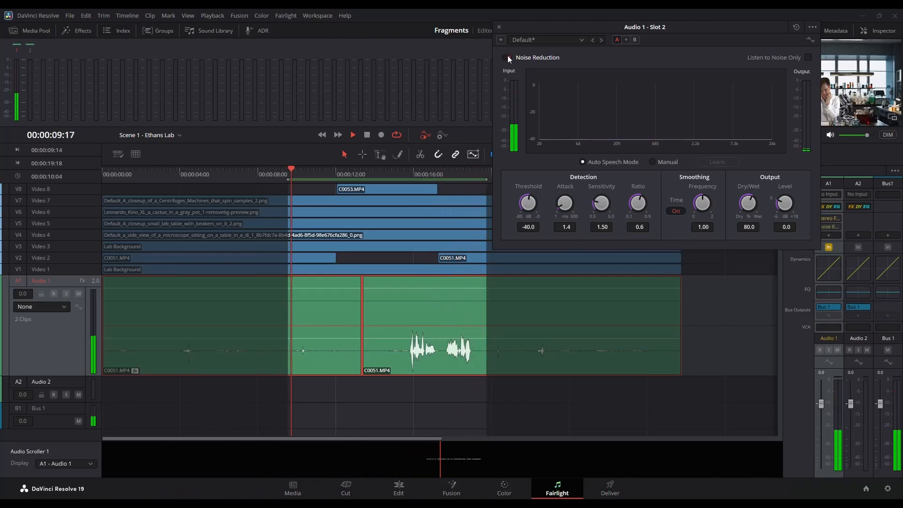
key("space")
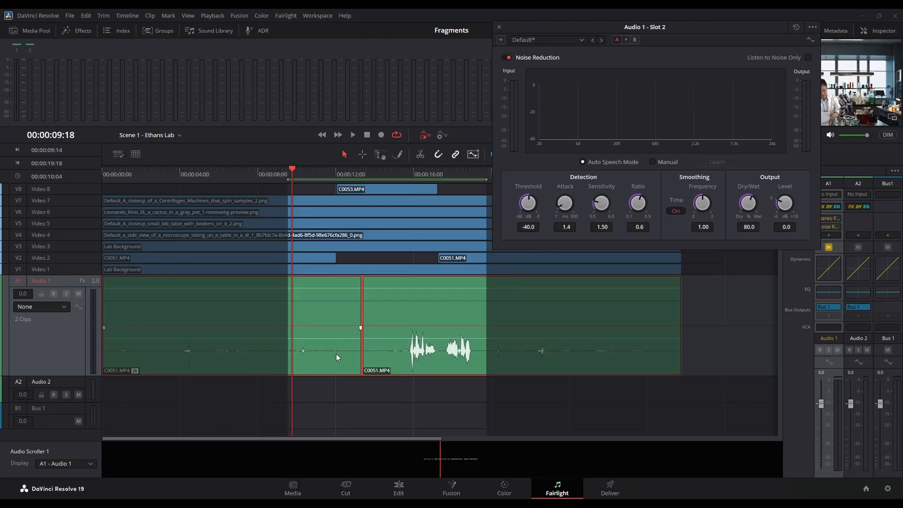
left_click(309, 173)
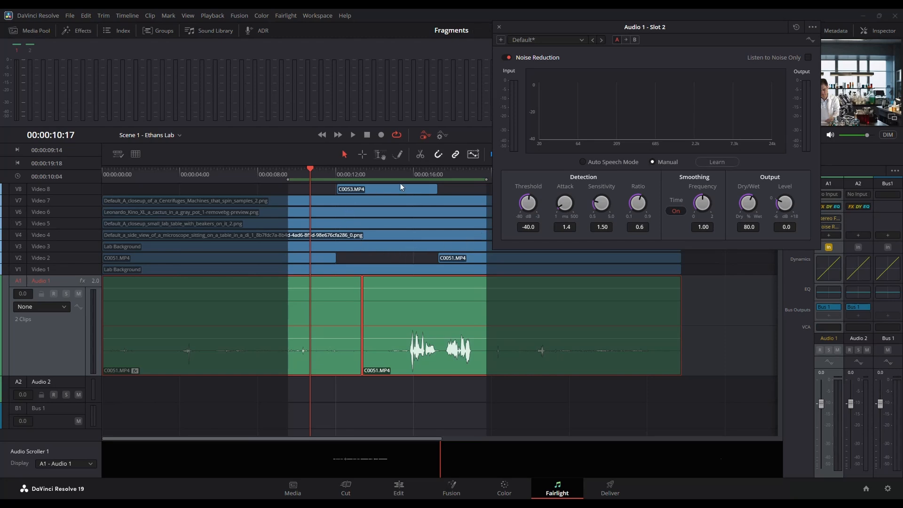
left_click_drag(487, 180, 377, 181)
key("space")
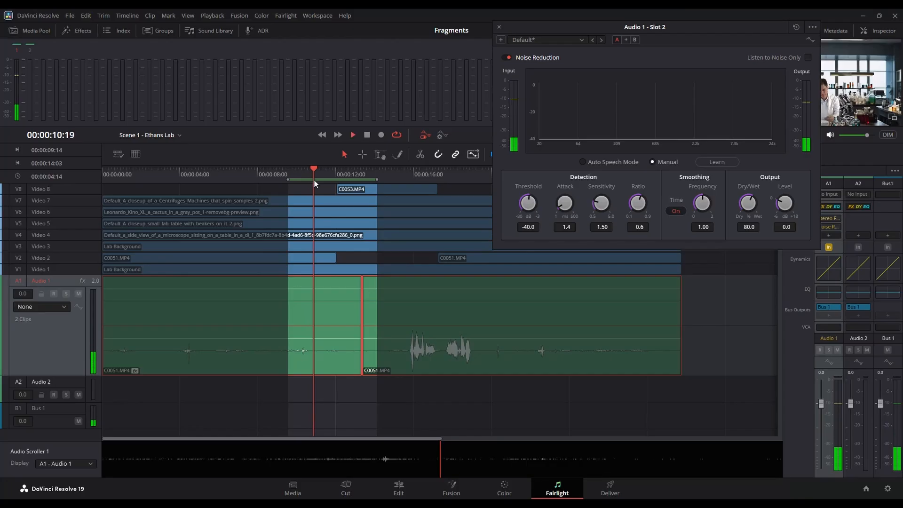
key("space")
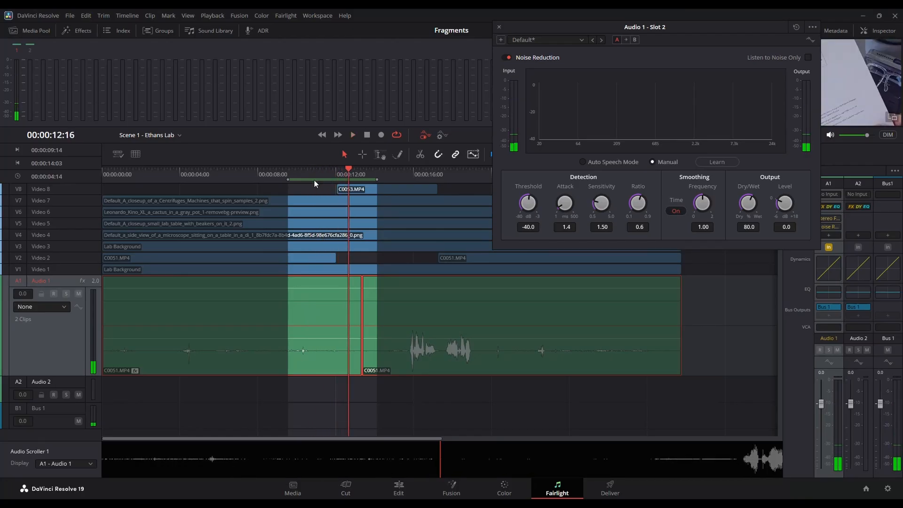
Have Noise Reduction learn the background noise from 00:00:11:01, then clear the In/Out points.
left_click(318, 174)
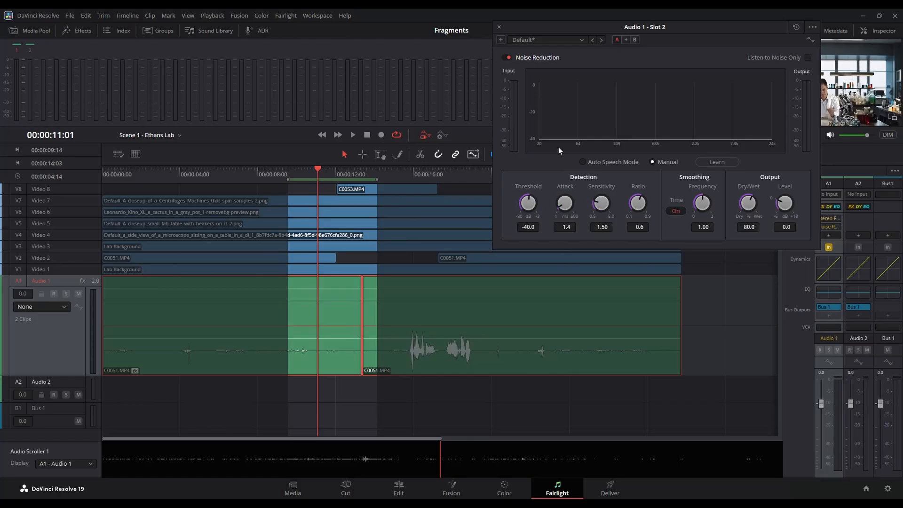
left_click(720, 162)
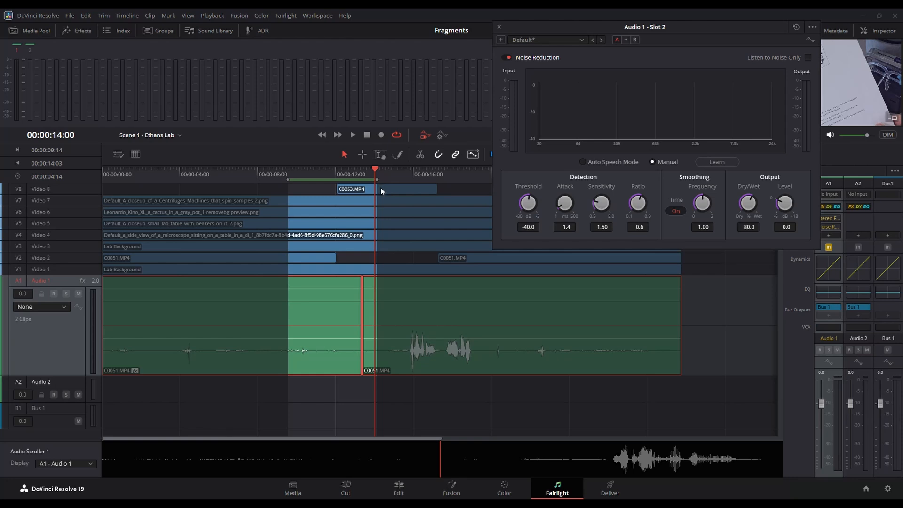
key("alt+x")
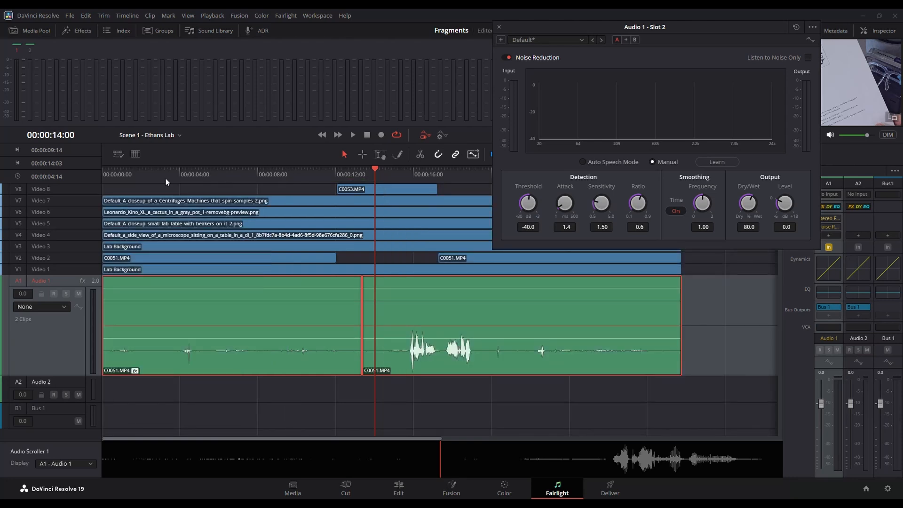
Mark an Out point at 00:00:10:12, scrubbing there from the timeline start.
left_click(106, 175)
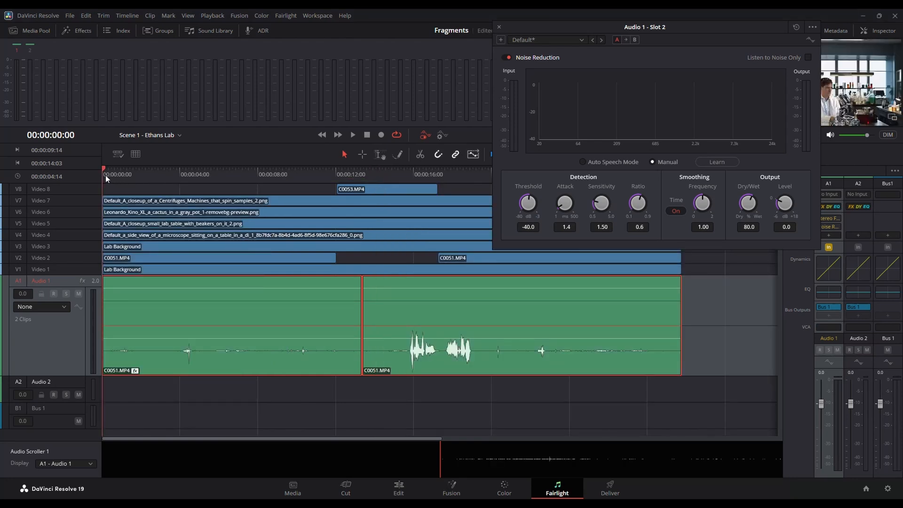
key("space")
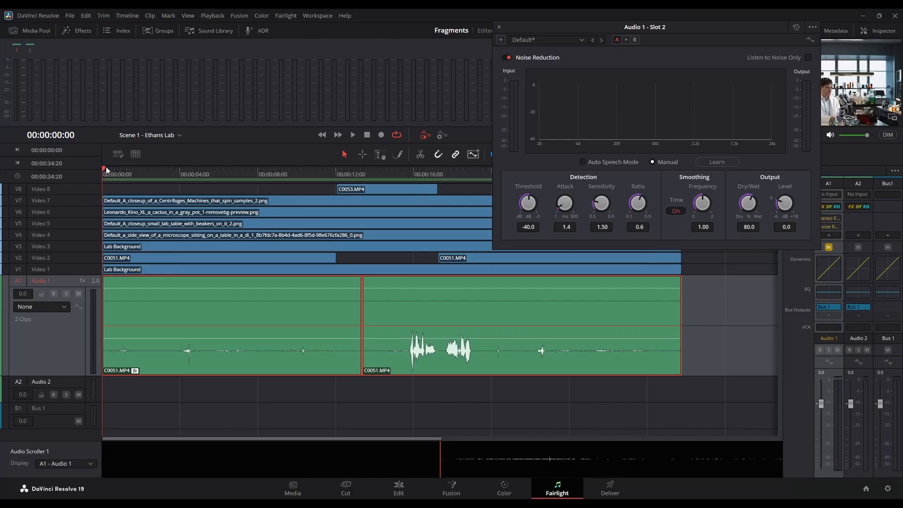
left_click_drag(174, 179, 311, 180)
key("o")
Play the range from its start, bypassing and re-enabling Noise Reduction to compare.
key("Home")
key("space")
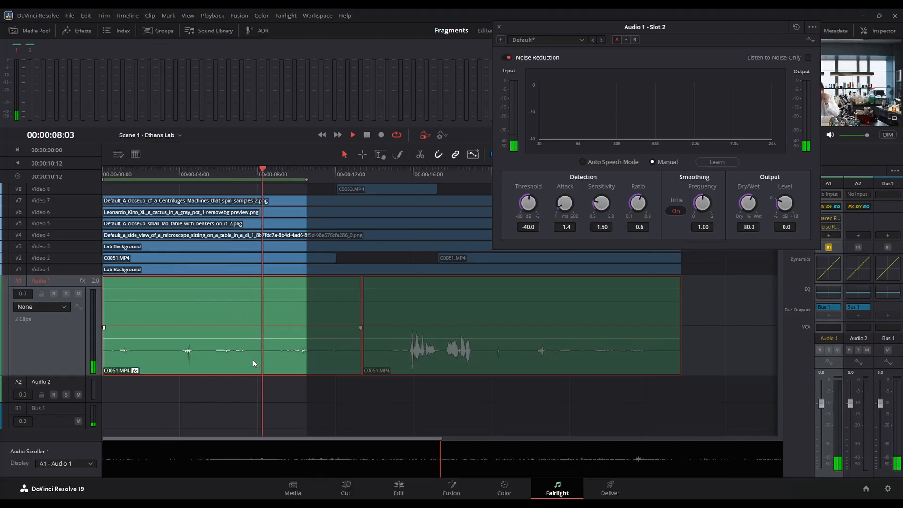
left_click(506, 57)
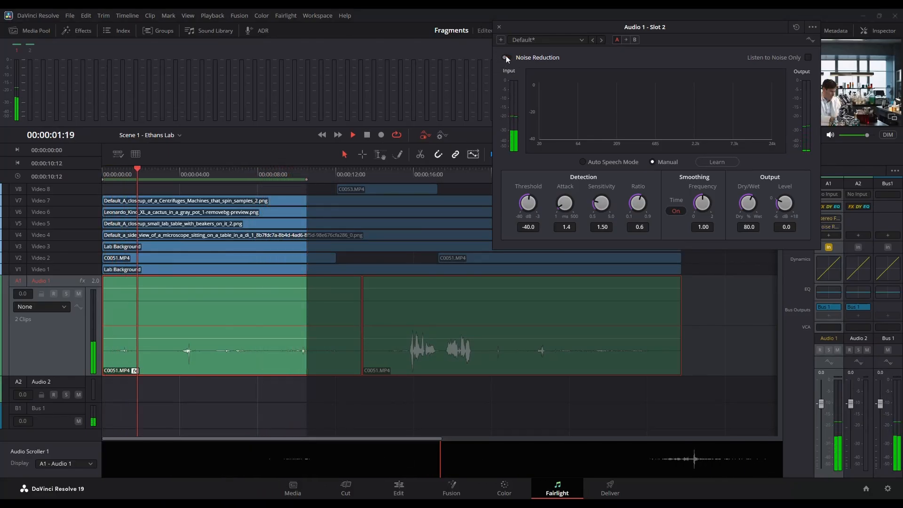
left_click(506, 57)
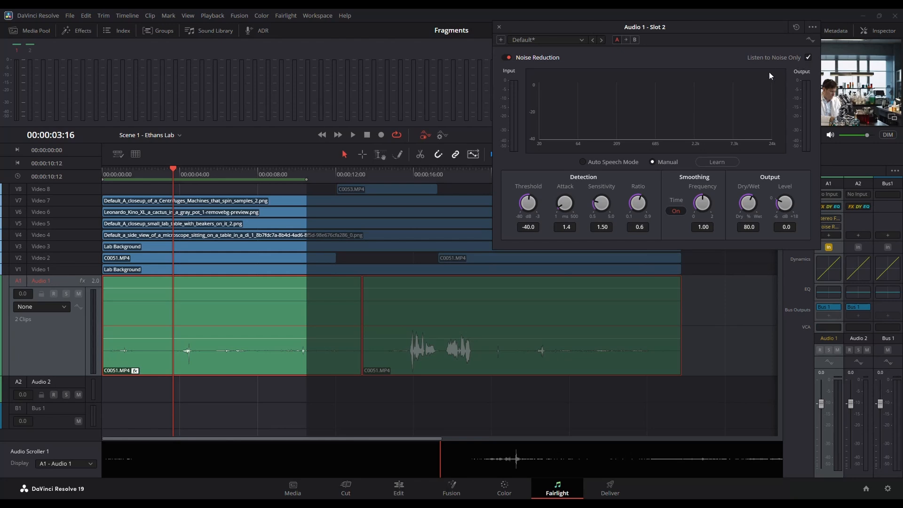
Extend the play range out to 00:00:19:10, passing through 00:00:16:22.
key("space")
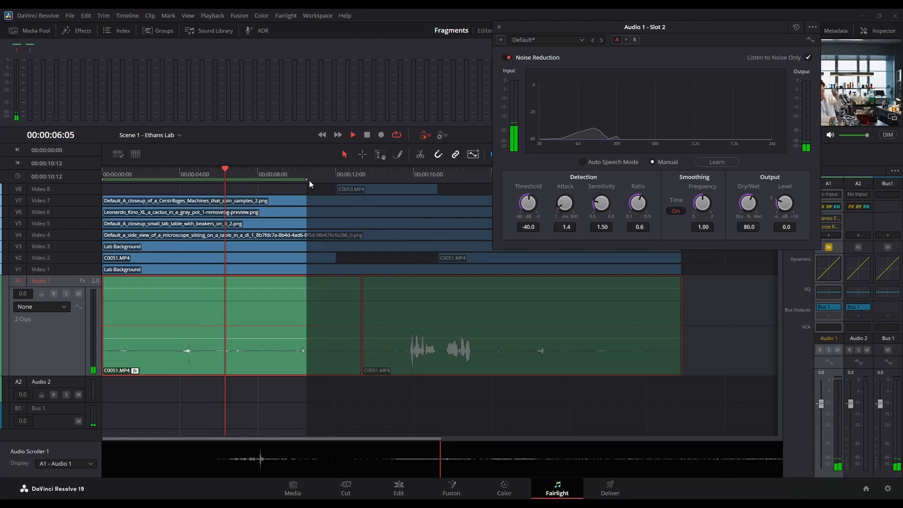
left_click_drag(308, 179, 432, 183)
left_click(385, 174)
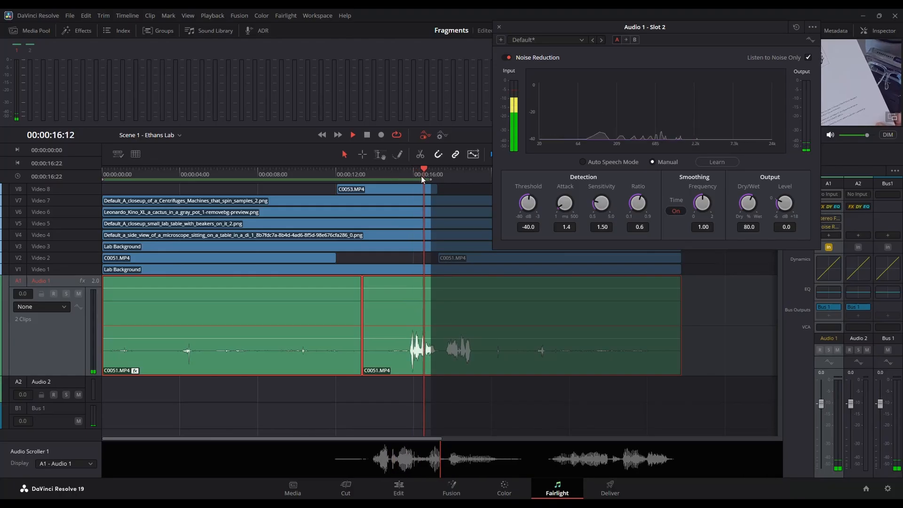
left_click_drag(430, 179, 480, 182)
Audition the speech section from about 00:00:15:09, then again from 00:00:15:16.
left_click(402, 170)
key("space")
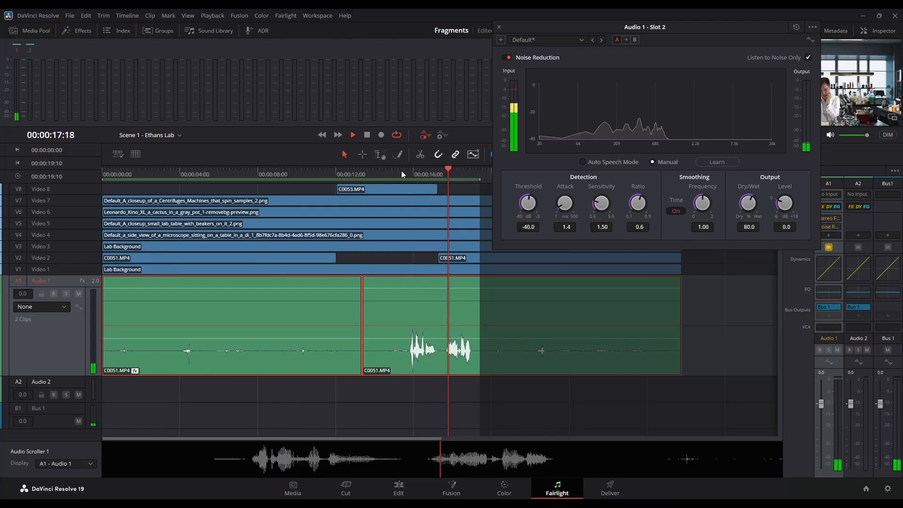
key("space")
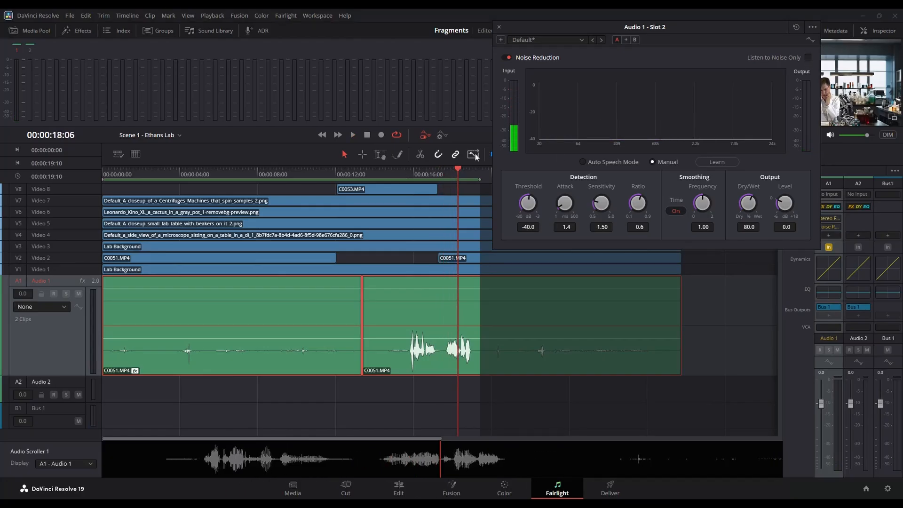
left_click(406, 174)
key("space")
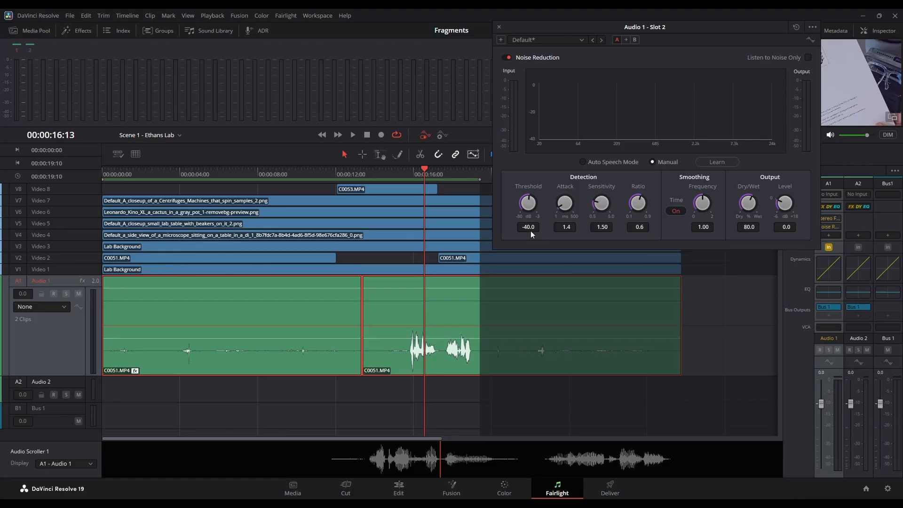
Relearn the noise from the gap at 00:00:10:00, then choose Auto Speech Mode and close the plugin window.
left_click(297, 174)
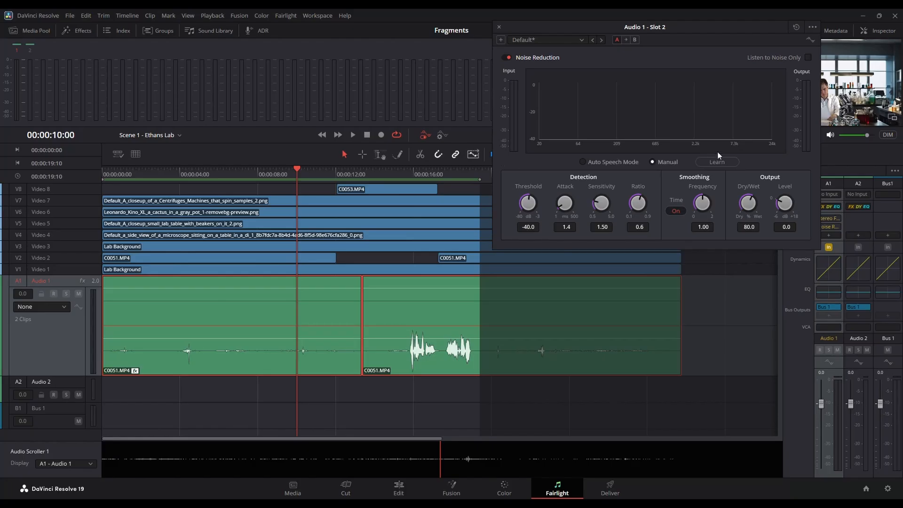
left_click(715, 163)
key("space")
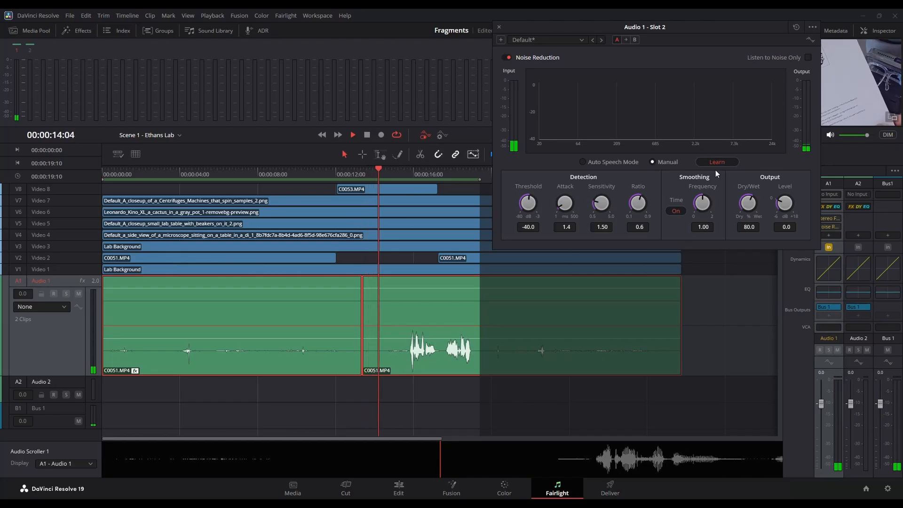
key("space")
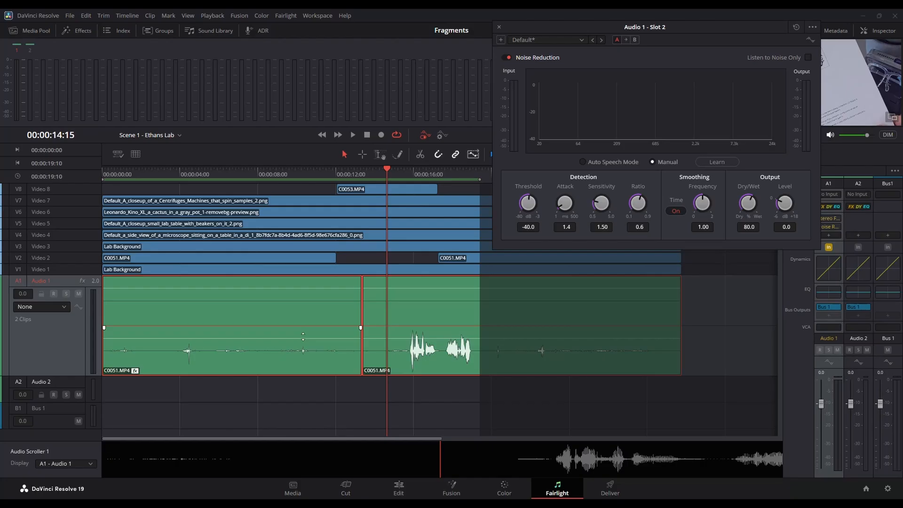
left_click(584, 162)
left_click(499, 27)
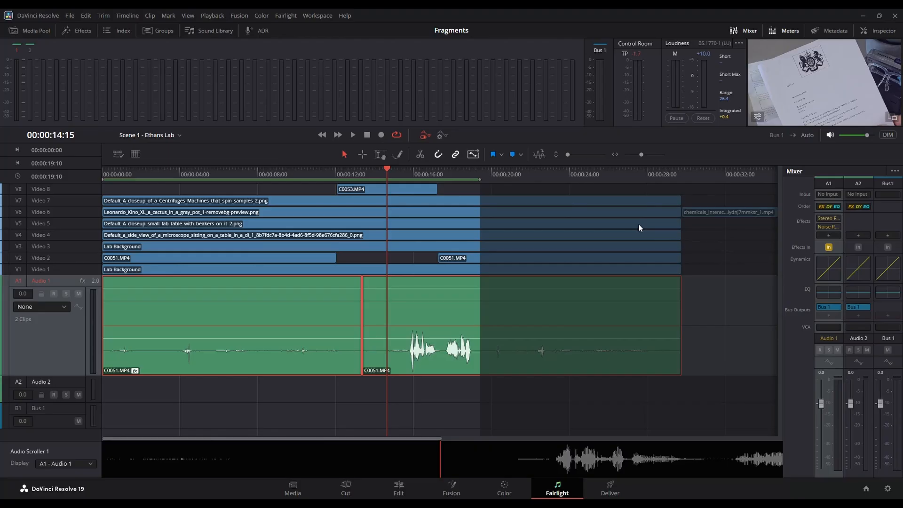